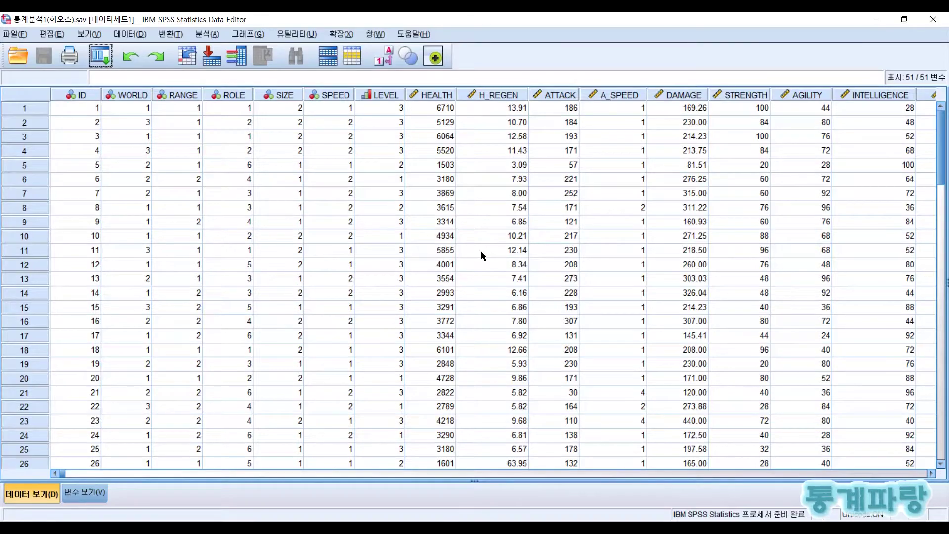
# Step: Start a linear regression and set its model information to export to an XML file named mc in the 다운로드 folder
pyautogui.click(212, 36)
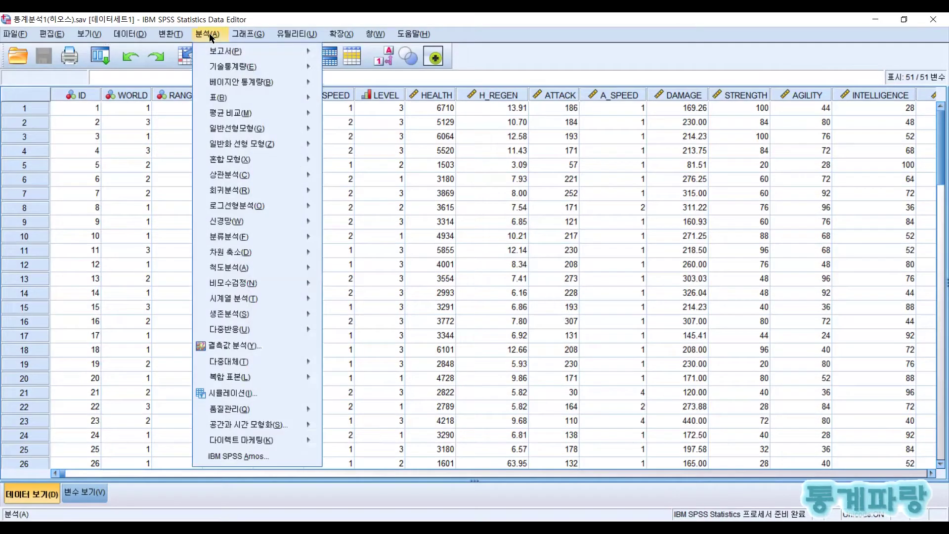
pyautogui.moveTo(274, 187)
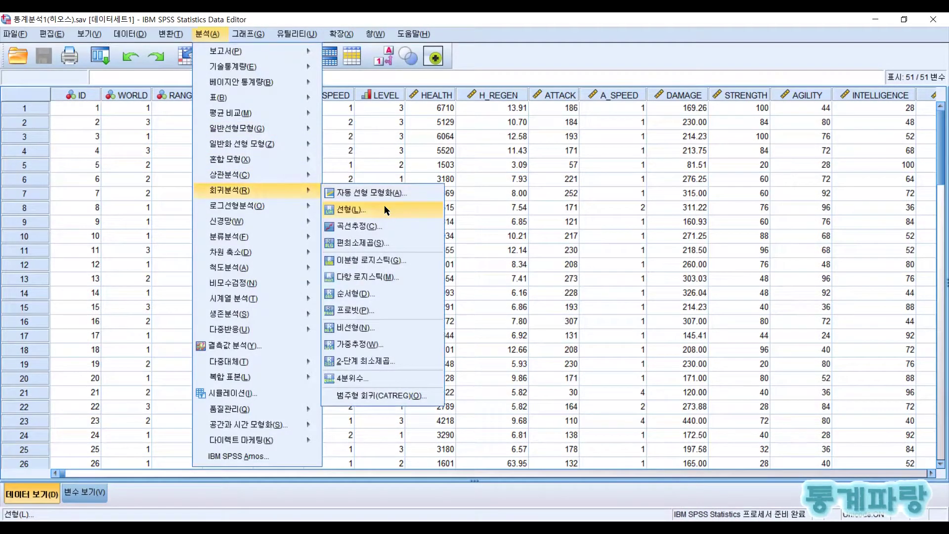
pyautogui.click(384, 207)
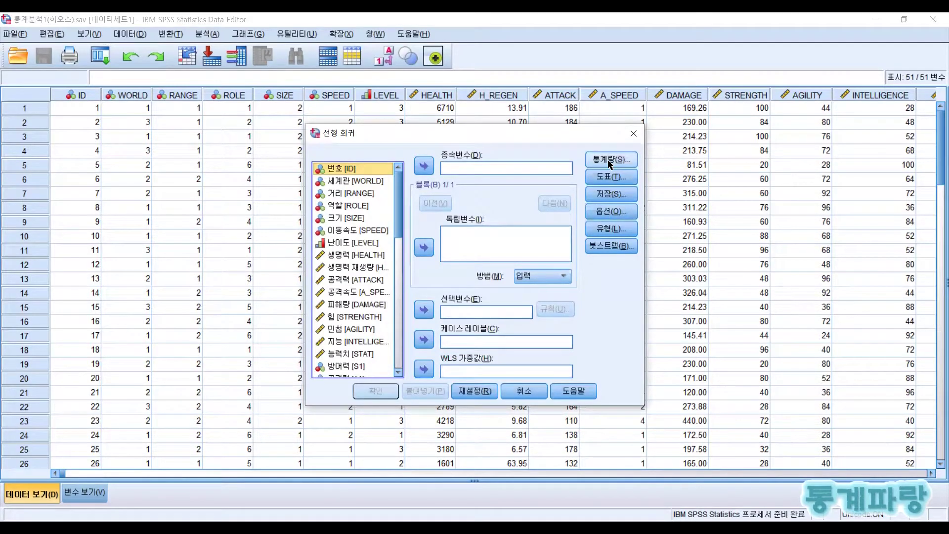
pyautogui.click(605, 200)
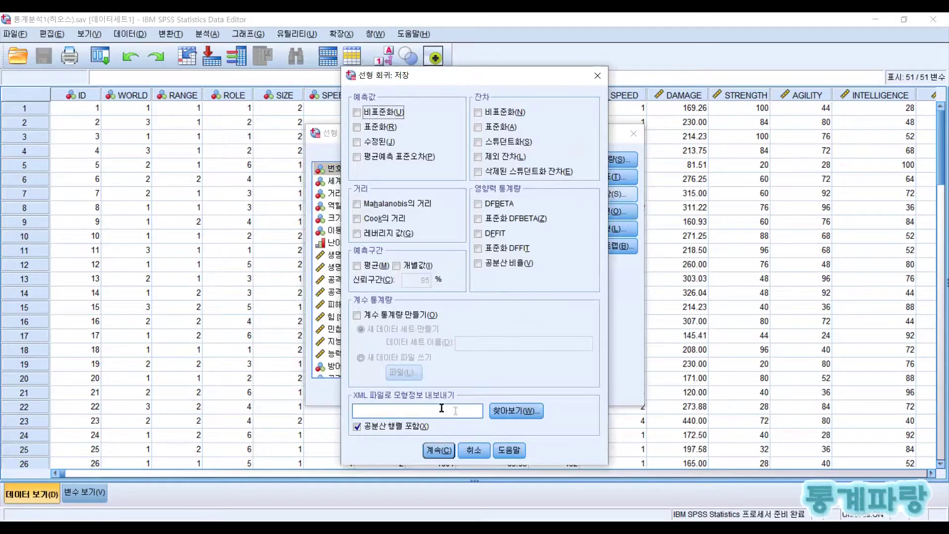
pyautogui.click(492, 412)
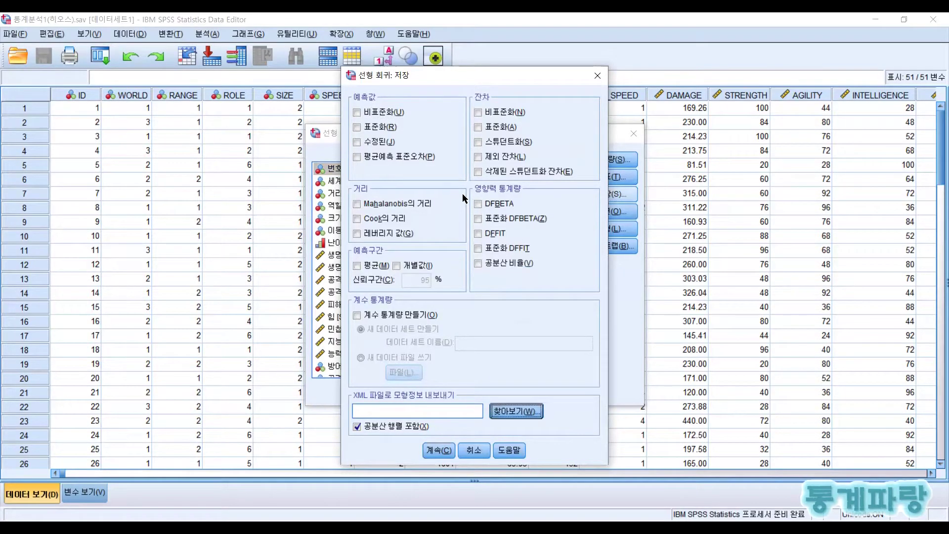
pyautogui.click(425, 172)
pyautogui.scroll(4, 407, 203)
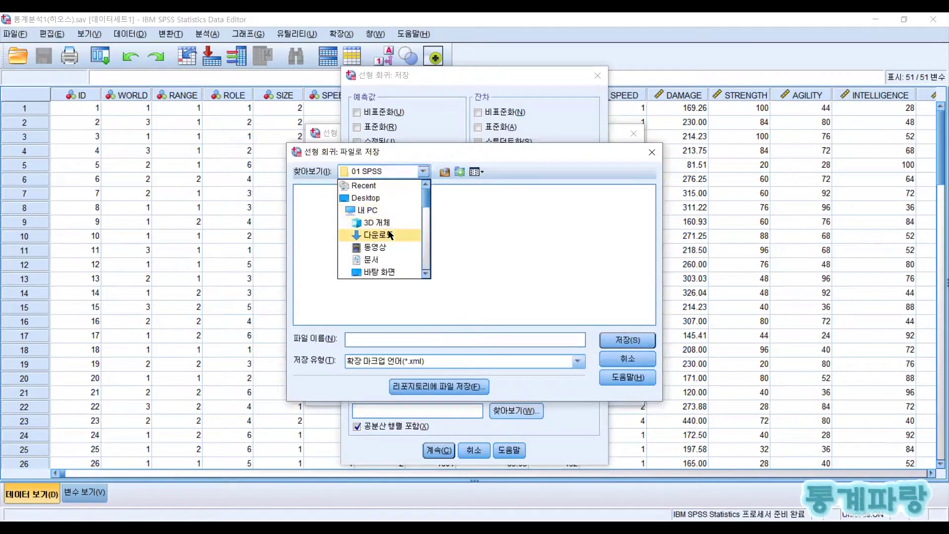
pyautogui.click(375, 235)
pyautogui.click(453, 338)
pyautogui.write('mc')
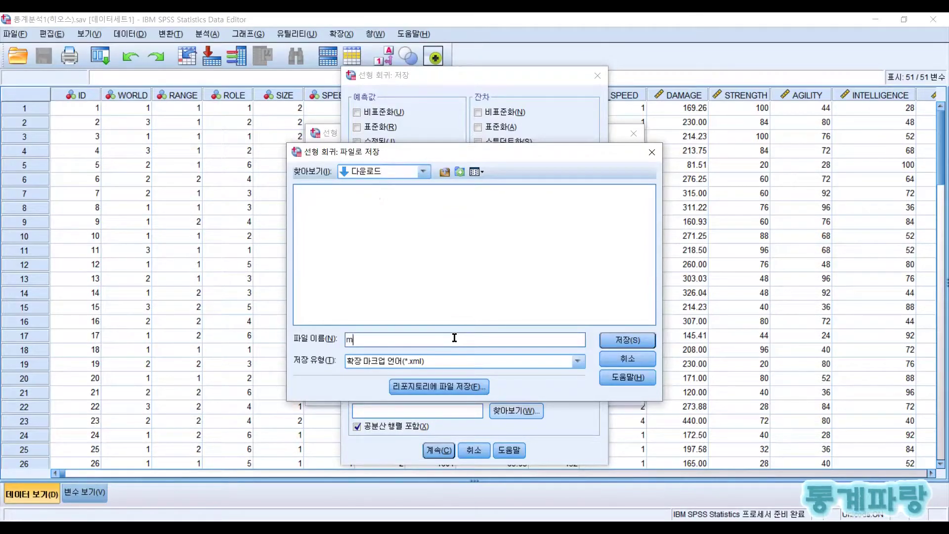
pyautogui.click(623, 340)
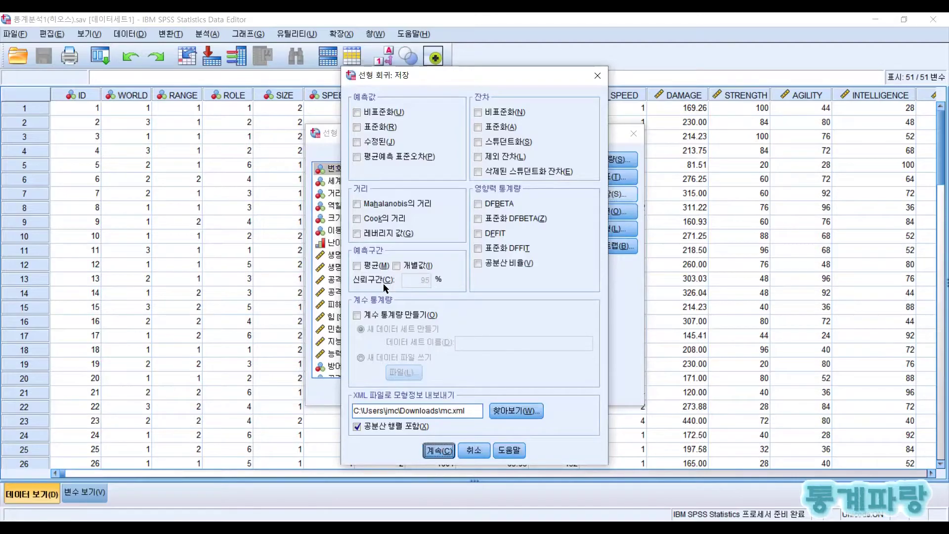
pyautogui.click(439, 450)
# Step: Run the regression with HEALTH as the dependent variable and STRENGTH, AGILITY and INTELLIGENCE as independent variables
pyautogui.click(364, 257)
pyautogui.doubleClick(368, 256)
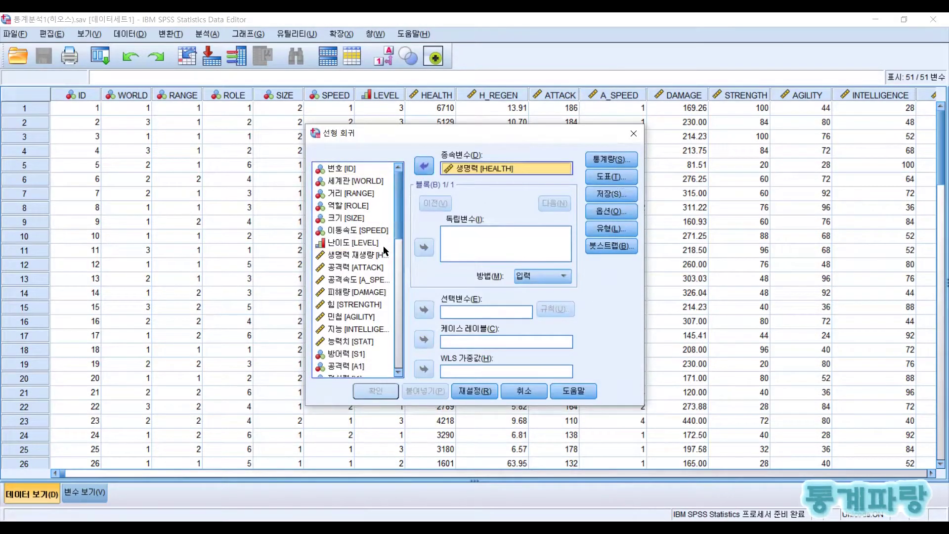
pyautogui.click(349, 305)
pyautogui.keyDown('shift'); pyautogui.click(354, 329); pyautogui.keyUp('shift')
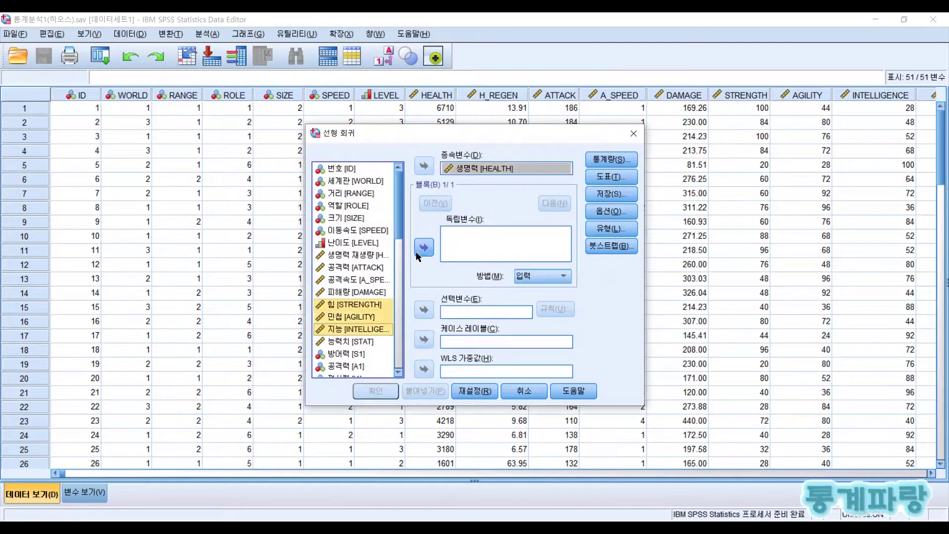
pyautogui.click(423, 247)
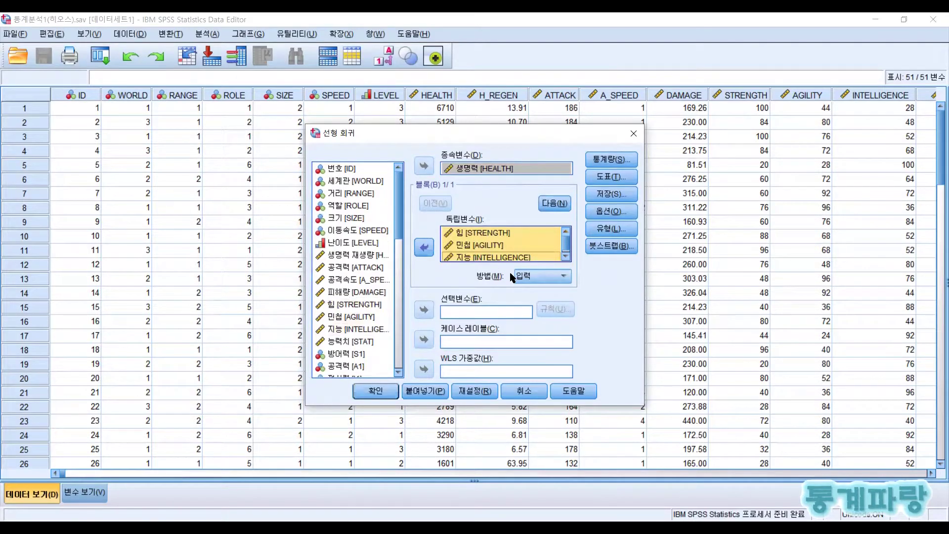
pyautogui.click(377, 392)
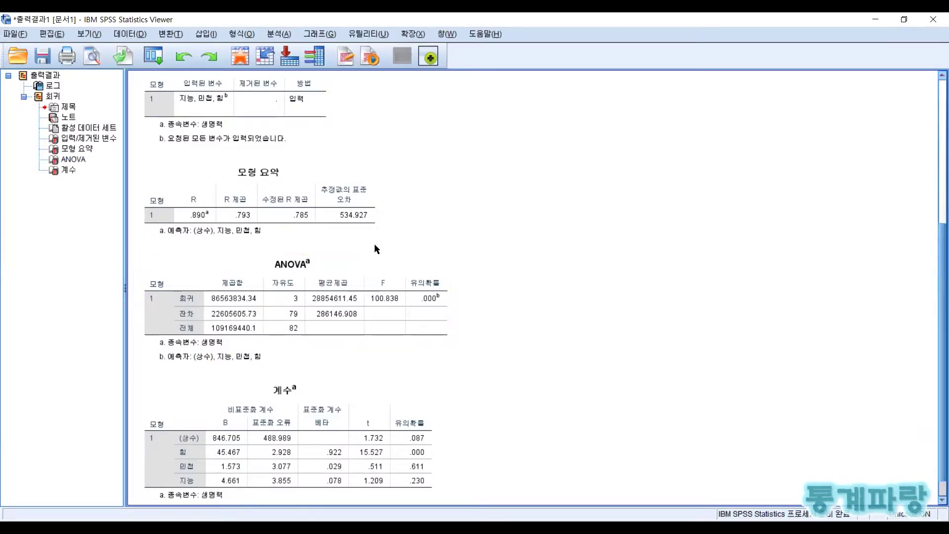
pyautogui.scroll(-1, 475, 280)
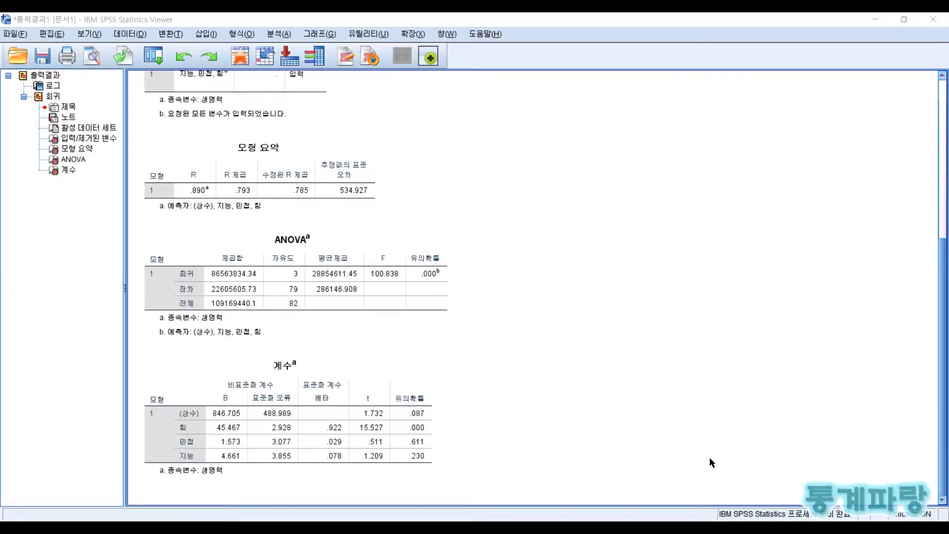
# Step: Return to the data editor and start a simulation based on the exported SPSS model file mc.xml
pyautogui.hotkey('alt', 'Tab')
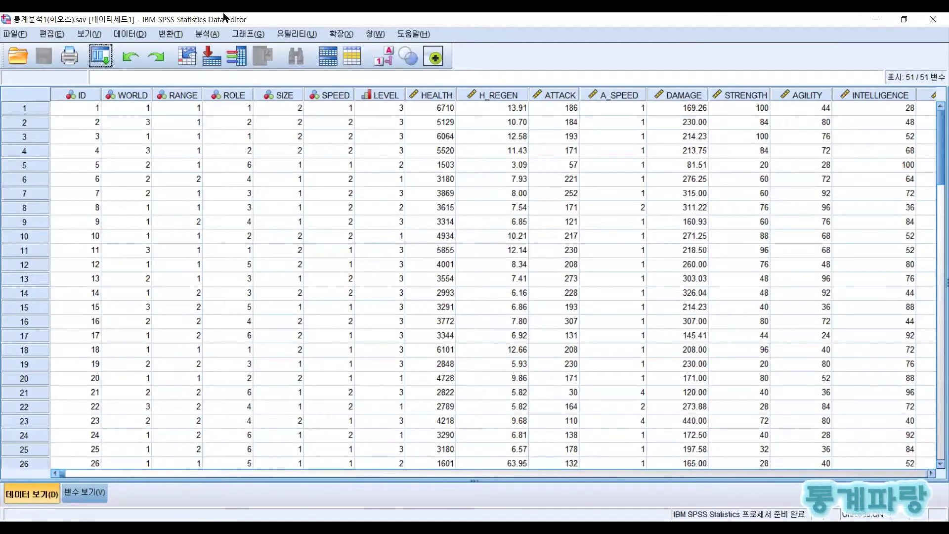
pyautogui.click(205, 34)
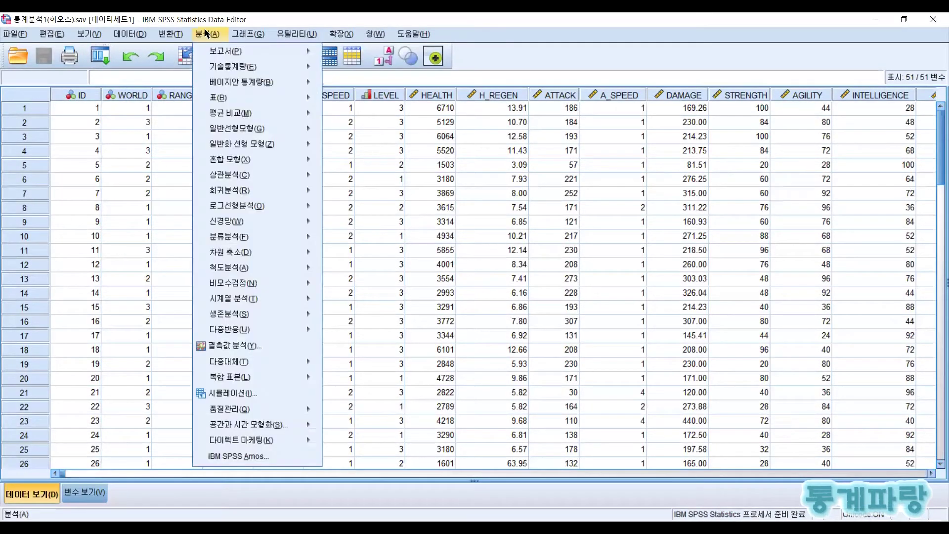
pyautogui.click(255, 393)
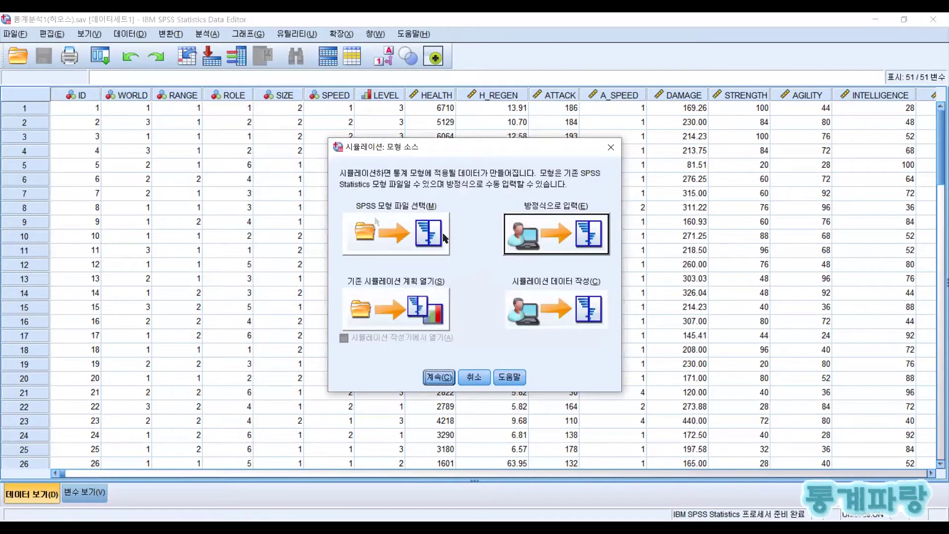
pyautogui.click(404, 242)
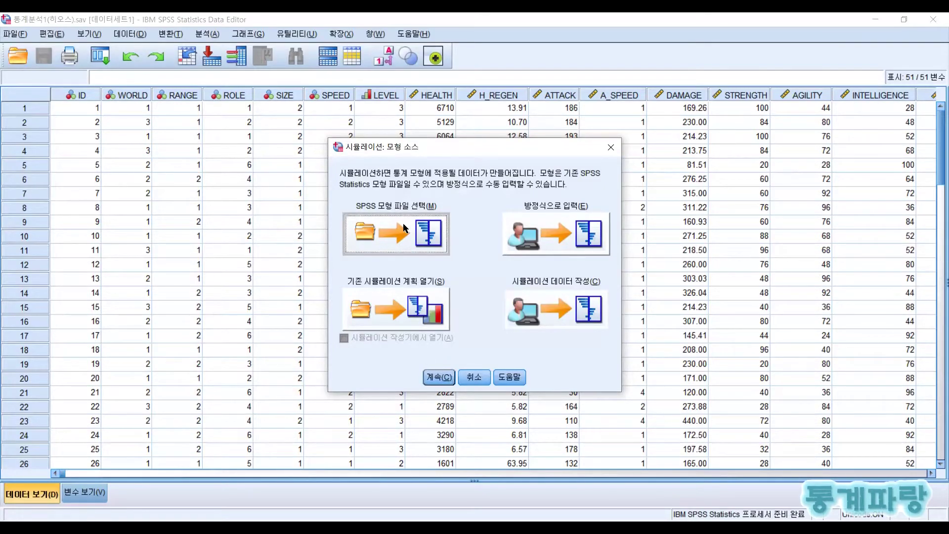
pyautogui.click(438, 377)
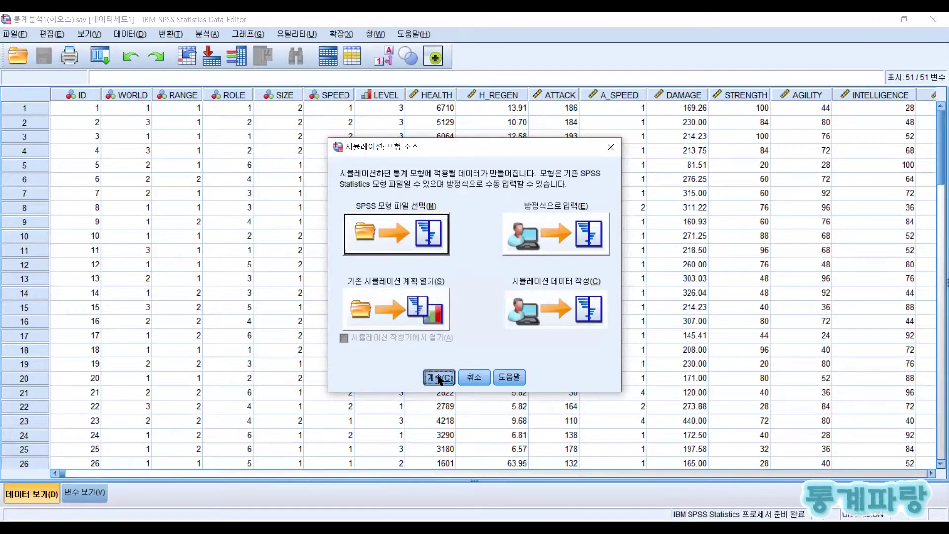
pyautogui.click(318, 192)
pyautogui.click(629, 341)
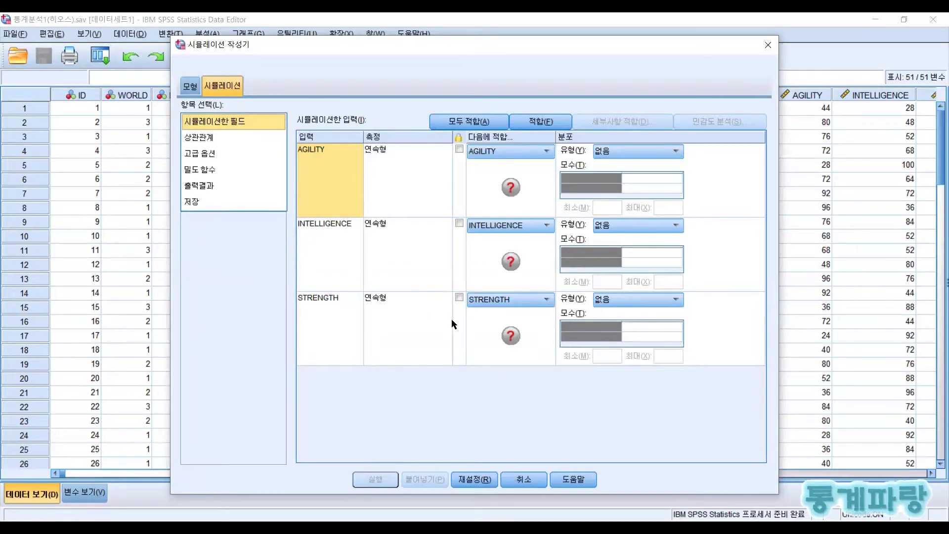
# Step: Fit distributions to all simulated inputs and run the simulation
pyautogui.click(468, 125)
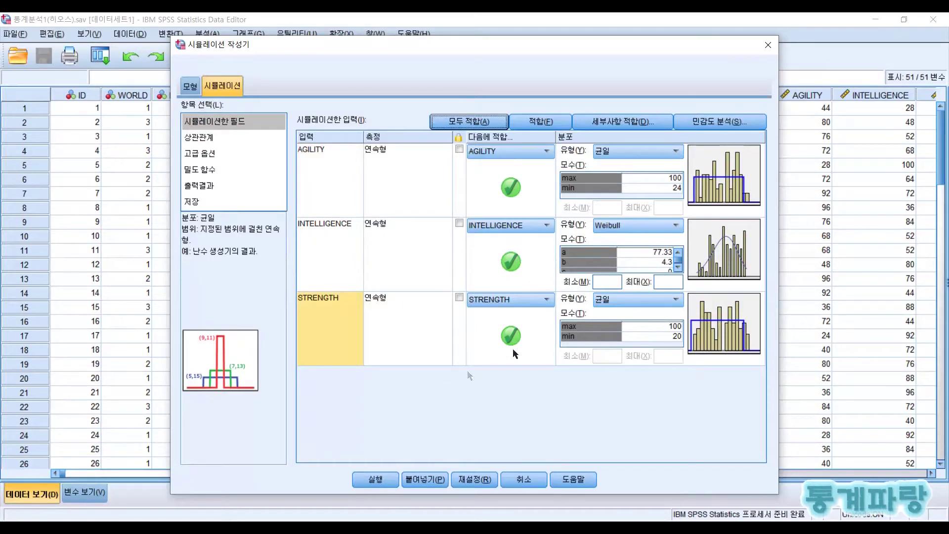
pyautogui.click(376, 480)
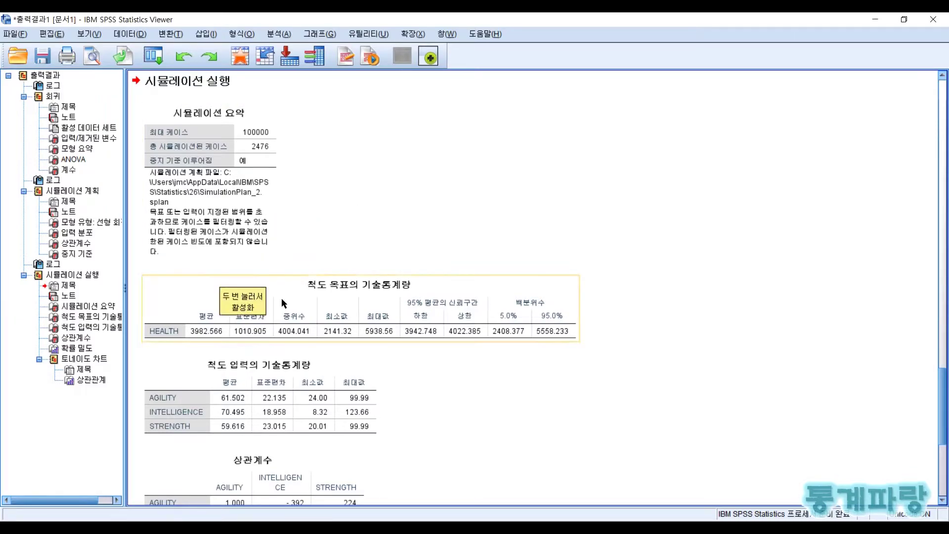
# Step: Examine the simulation output: descriptive statistics of target and inputs, correlations, probability density chart and tornado chart
pyautogui.scroll(-5, 493, 326)
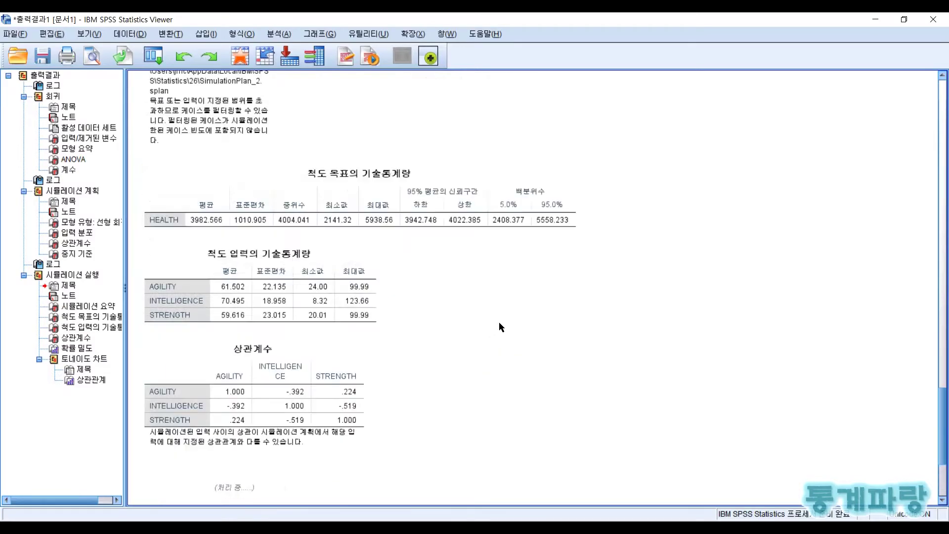
pyautogui.scroll(-5, 354, 250)
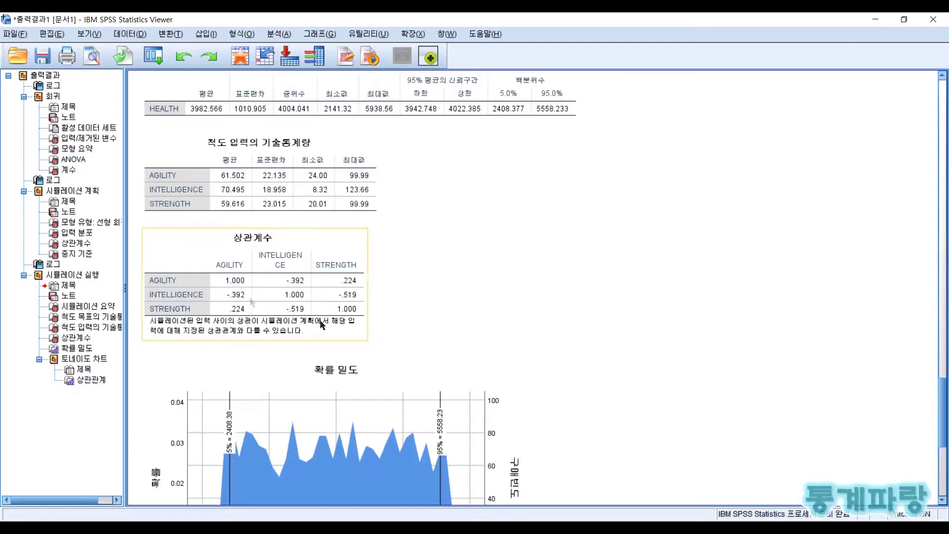
pyautogui.scroll(5, 470, 256)
pyautogui.scroll(-5, 445, 247)
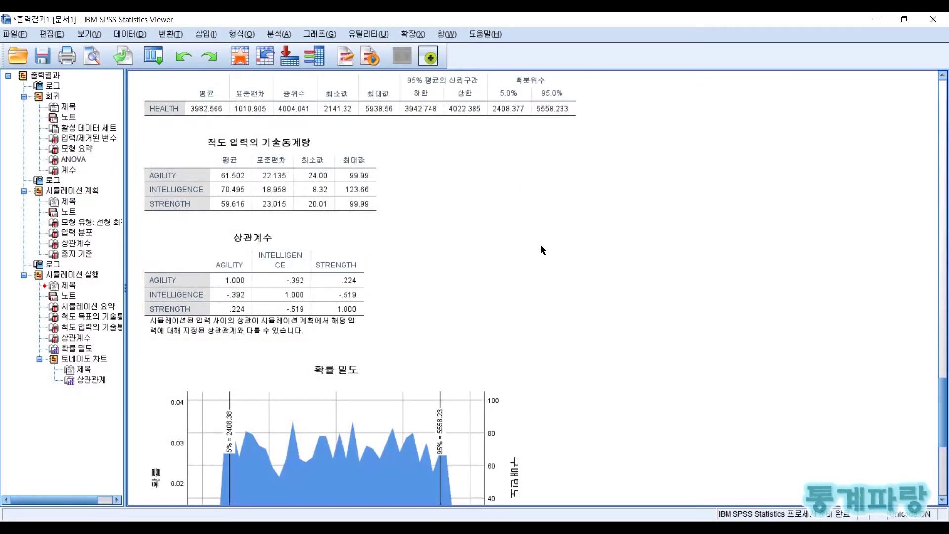
pyautogui.scroll(-20, 565, 241)
pyautogui.scroll(10, 568, 242)
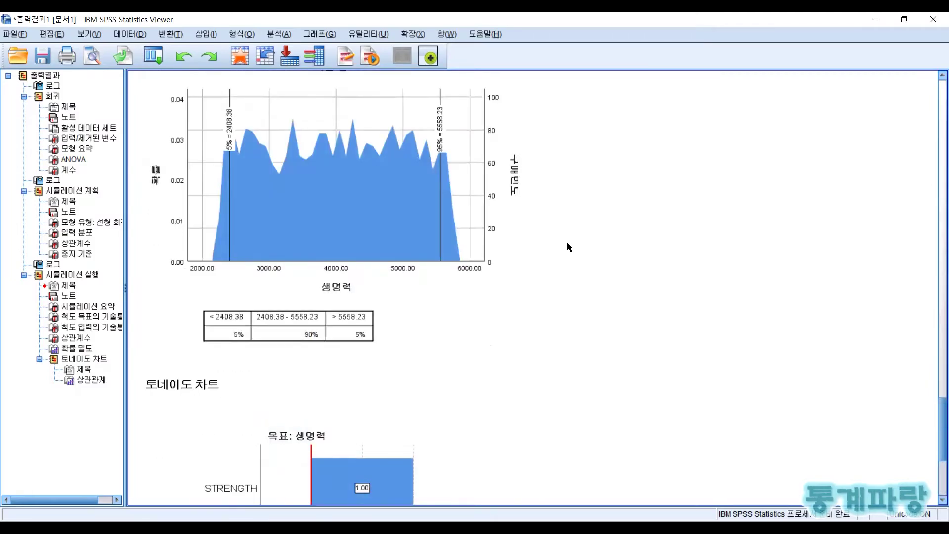
pyautogui.scroll(5, 568, 242)
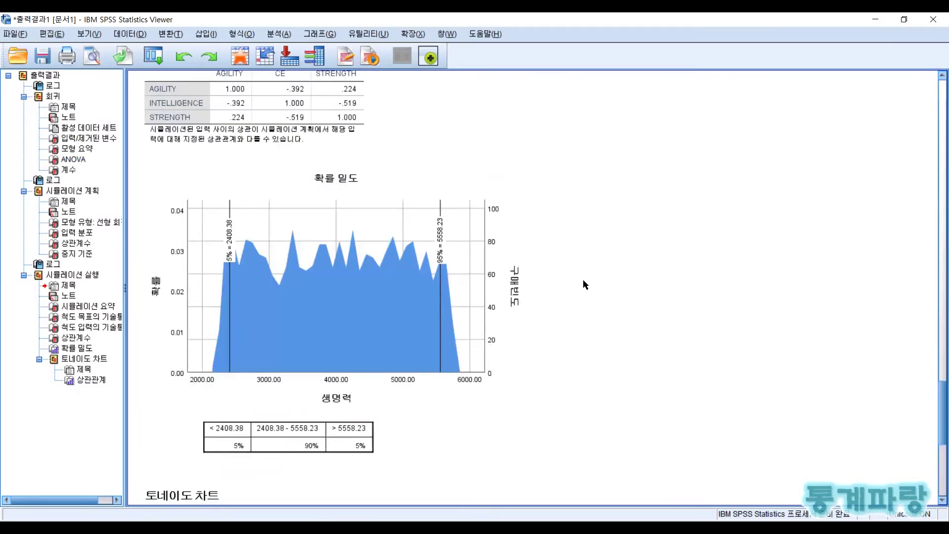
pyautogui.scroll(-15, 581, 272)
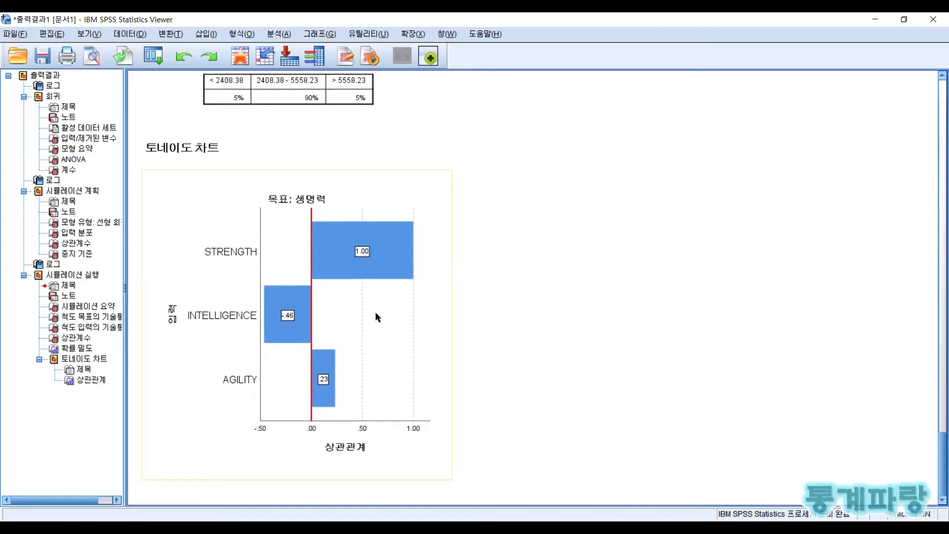
pyautogui.scroll(3, 375, 312)
pyautogui.scroll(-3, 345, 350)
pyautogui.scroll(3, 343, 217)
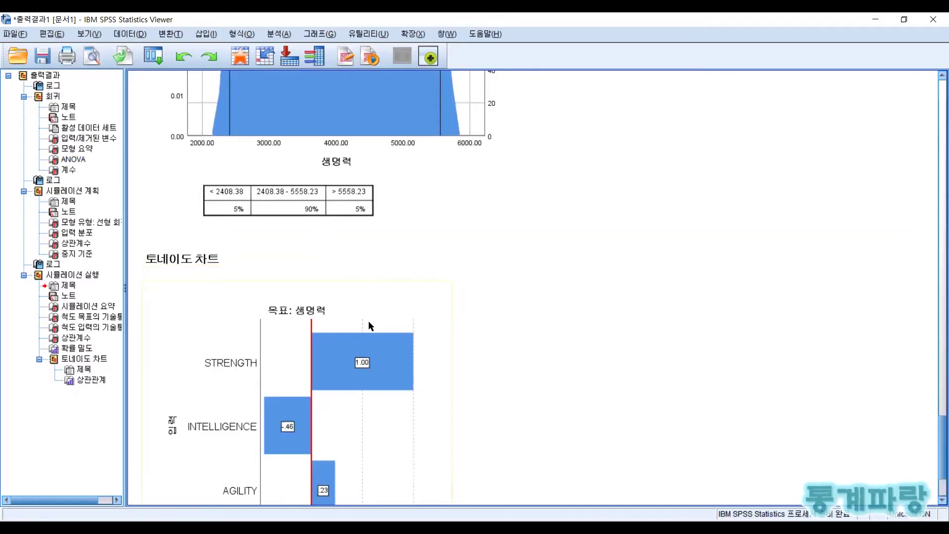
pyautogui.scroll(-3, 242, 316)
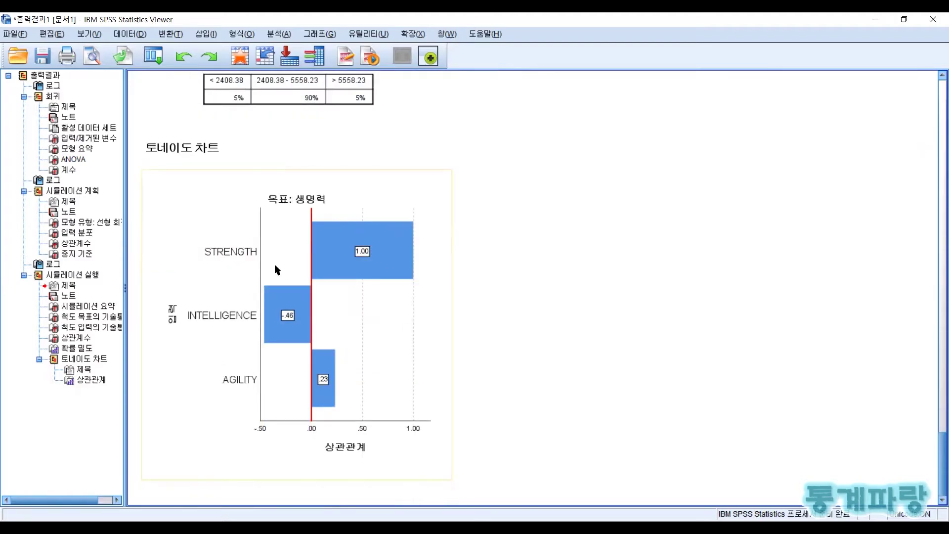
# Step: Open the probability density chart for editing and move its upper reference line to about 4996 and the lower to about 2994
pyautogui.scroll(9, 564, 276)
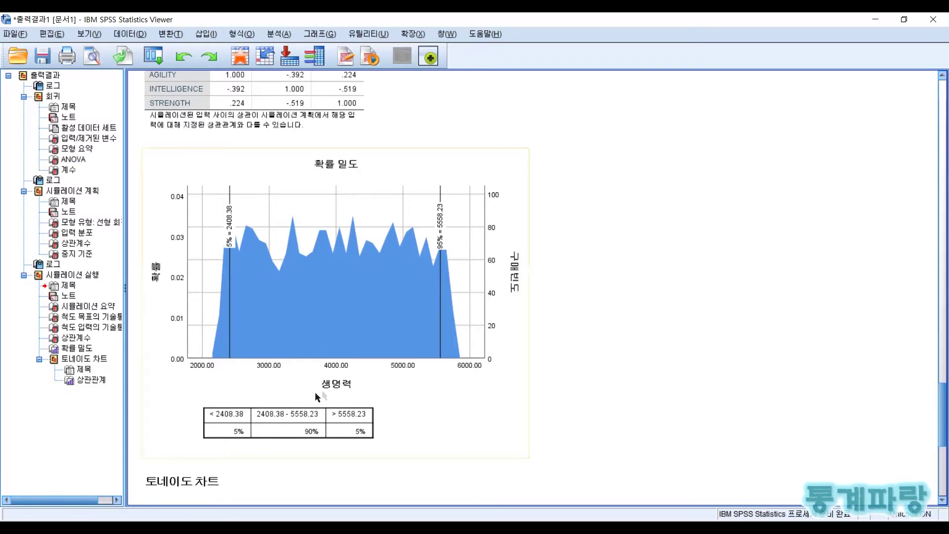
pyautogui.scroll(-3, 562, 310)
pyautogui.scroll(3, 562, 313)
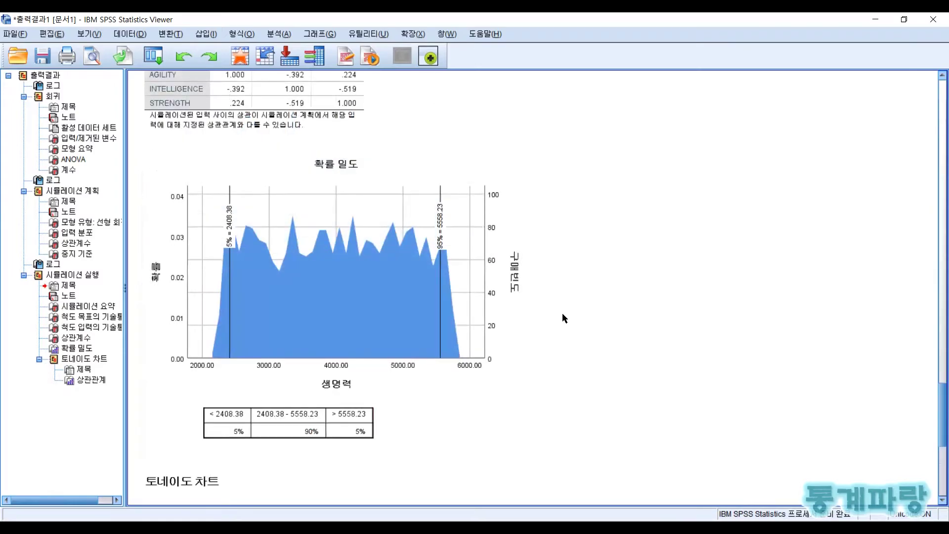
pyautogui.click(359, 278)
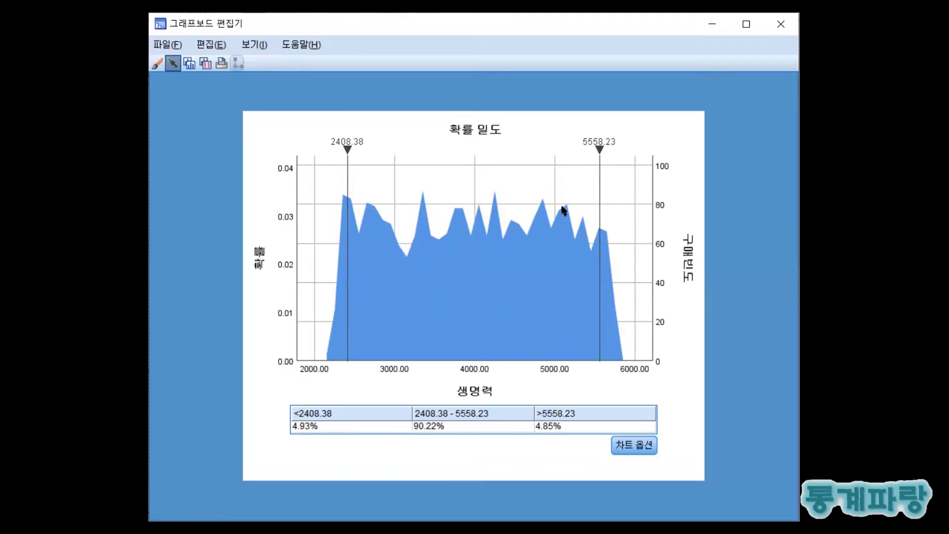
pyautogui.moveTo(602, 155); pyautogui.dragTo(554, 150)
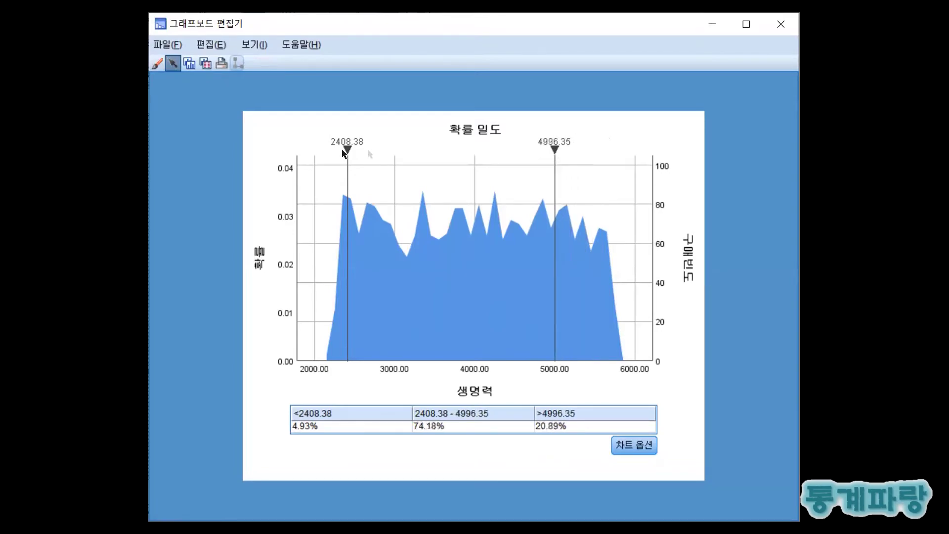
pyautogui.moveTo(347, 153); pyautogui.dragTo(394, 157)
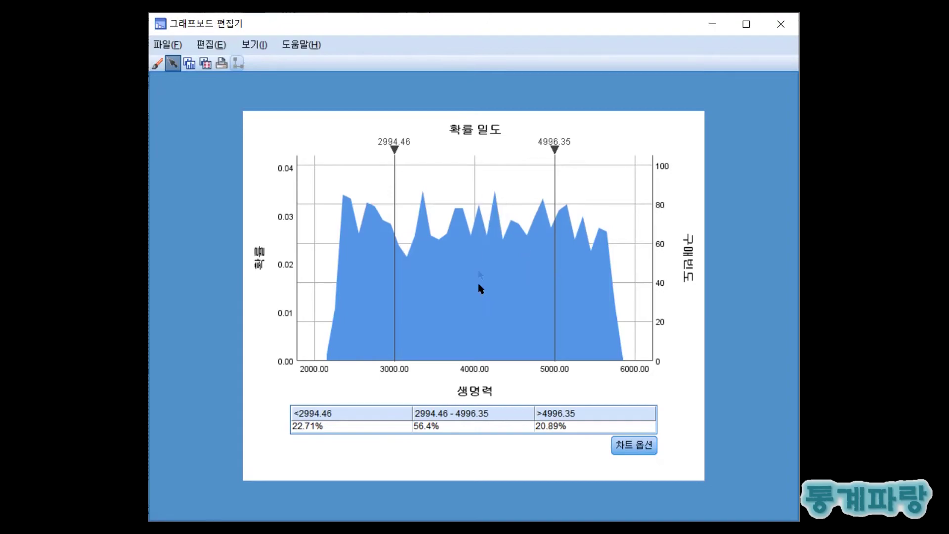
# Step: Narrow the density chart's middle interval by adjusting its reference lines to about 3509 and 4556
pyautogui.moveTo(395, 148); pyautogui.dragTo(438, 147)
pyautogui.moveTo(555, 148); pyautogui.dragTo(510, 150)
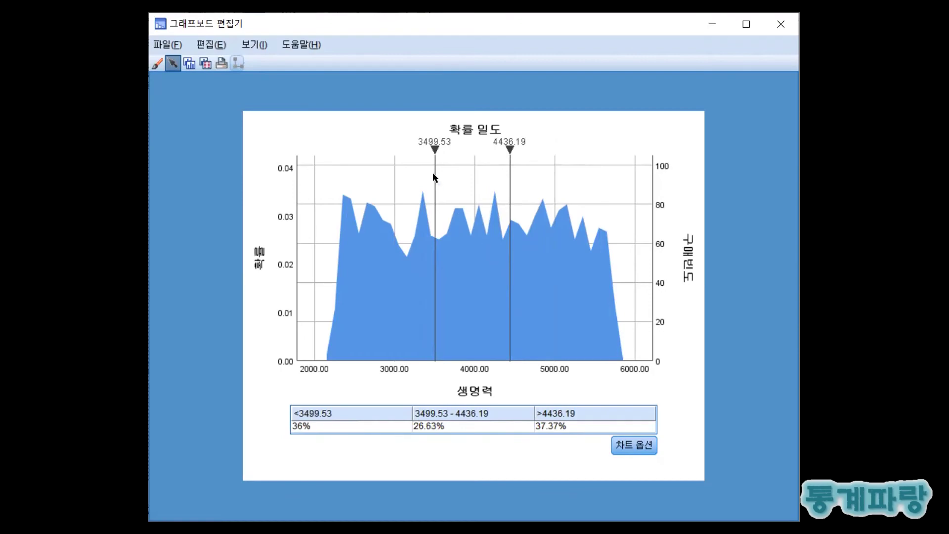
pyautogui.moveTo(435, 149); pyautogui.dragTo(428, 149)
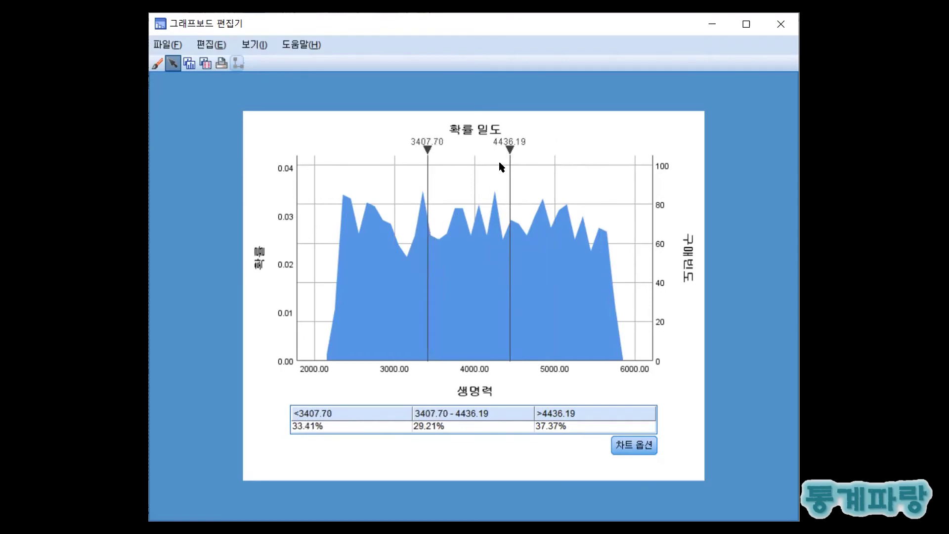
pyautogui.moveTo(512, 151); pyautogui.dragTo(527, 149)
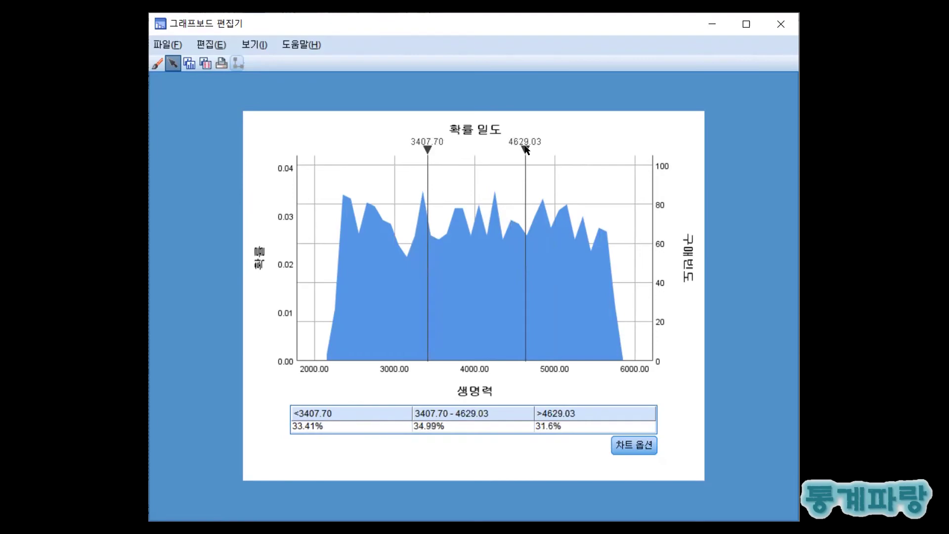
pyautogui.moveTo(428, 148)
pyautogui.mouseDown()
pyautogui.moveTo(338, 155)
pyautogui.moveTo(437, 168)
pyautogui.mouseUp()
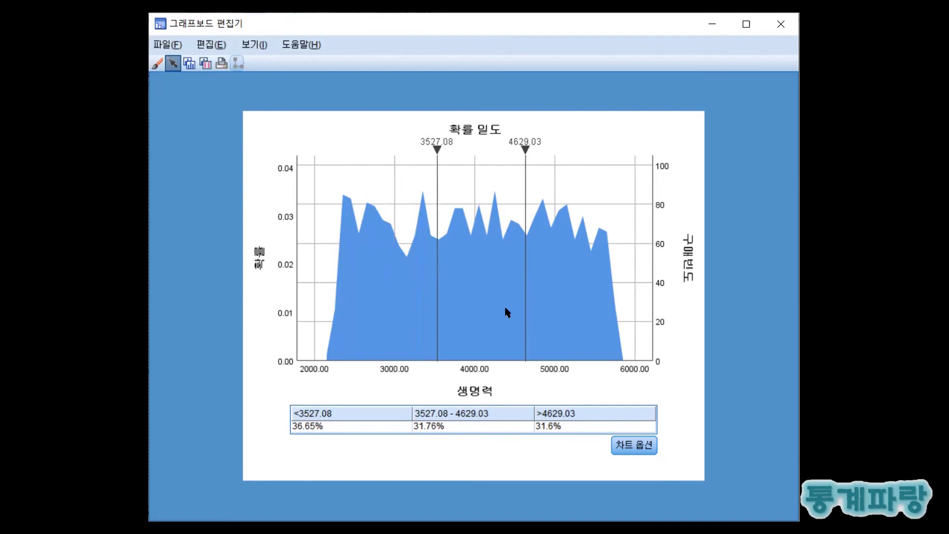
pyautogui.moveTo(437, 150); pyautogui.dragTo(435, 150)
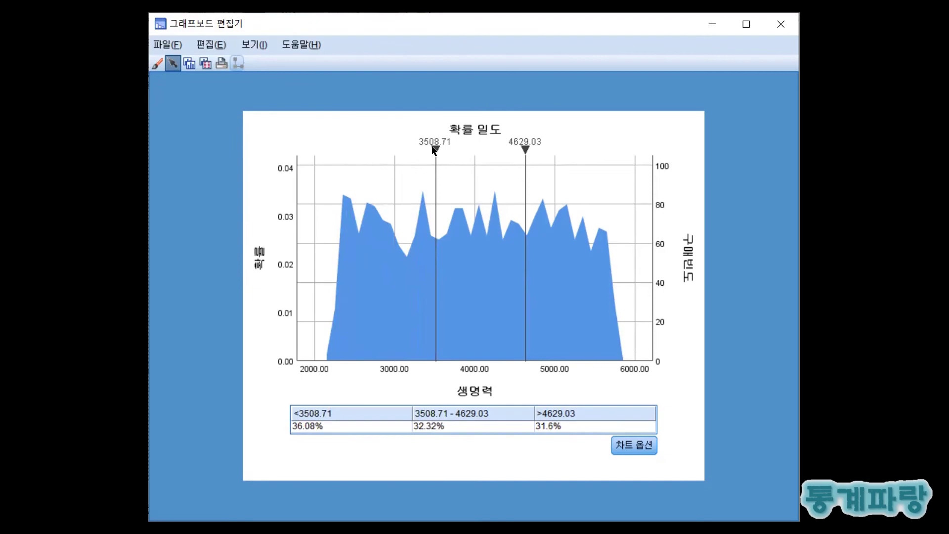
pyautogui.moveTo(524, 149); pyautogui.dragTo(520, 146)
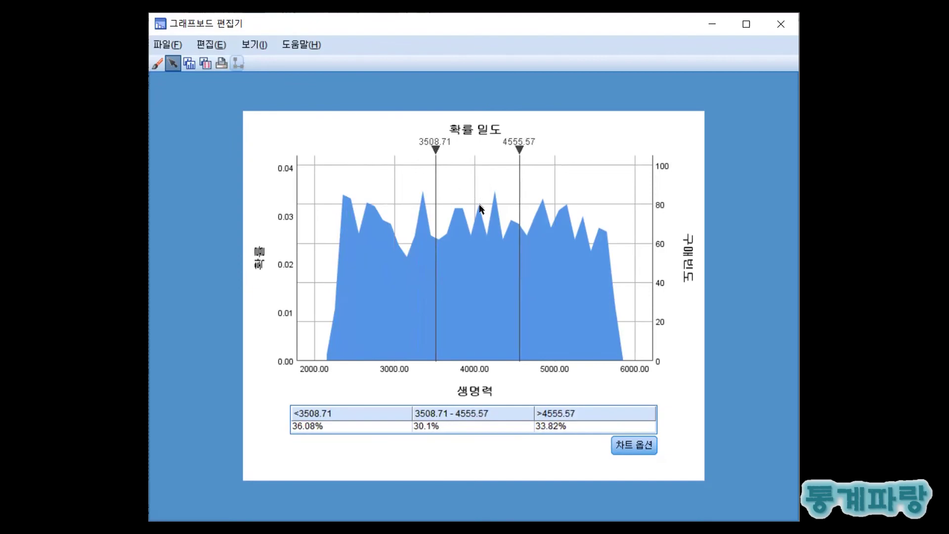